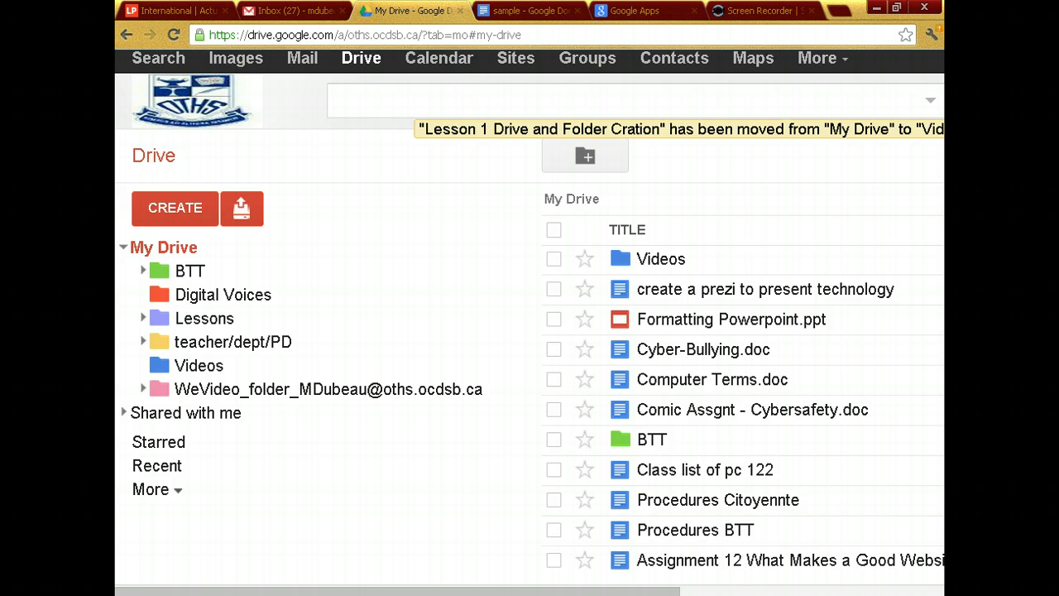
Open Google Drive's Create menu to see the new file types
{"action": "left_click", "coordinate": [175, 218]}
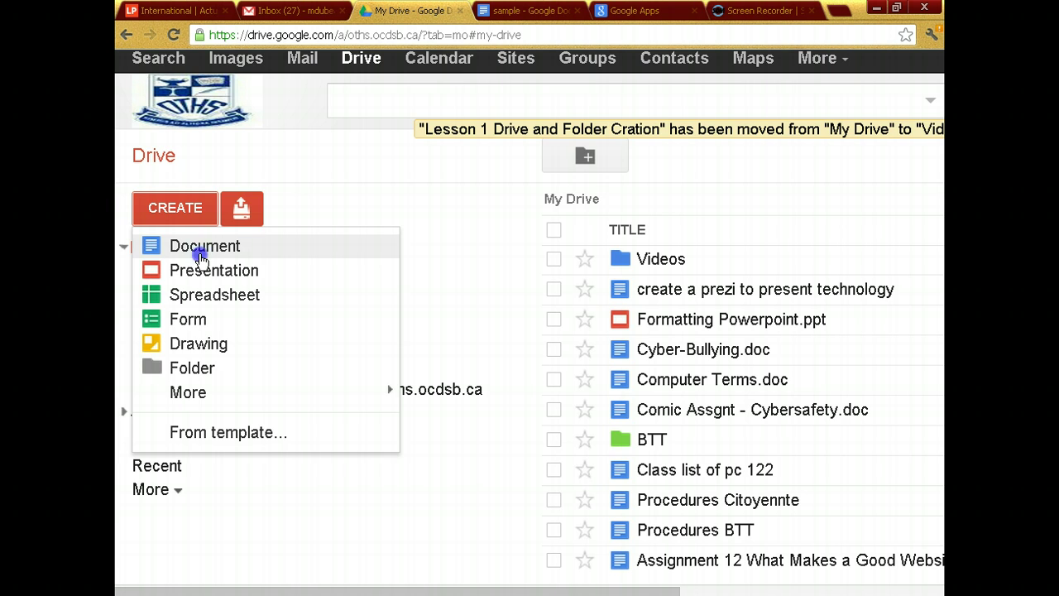
Create a new blank Google Docs document and rename it 'What is your Name?'
{"action": "left_click", "coordinate": [200, 247]}
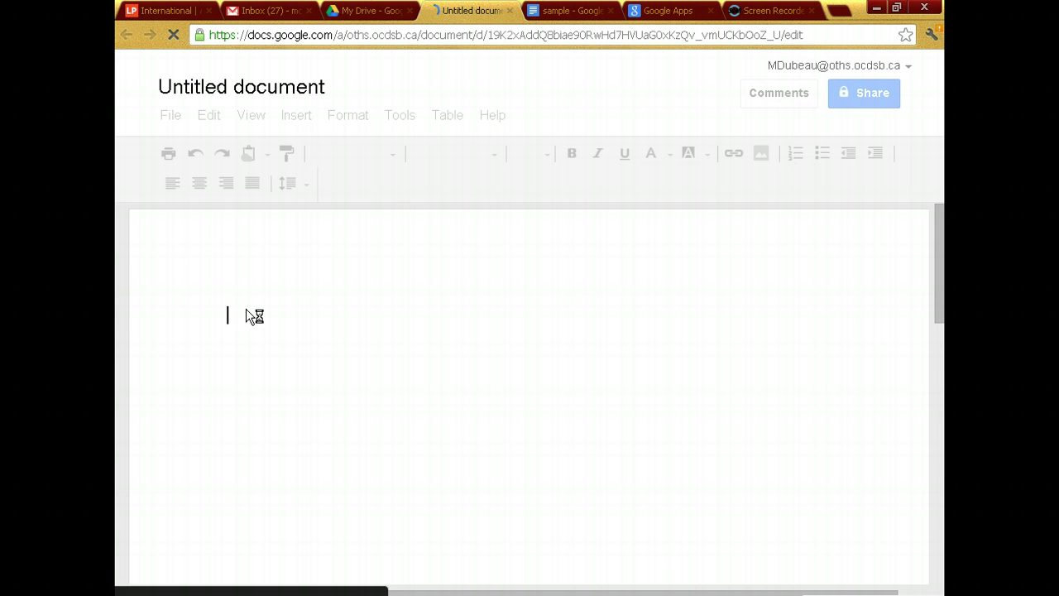
{"action": "left_click", "coordinate": [248, 88]}
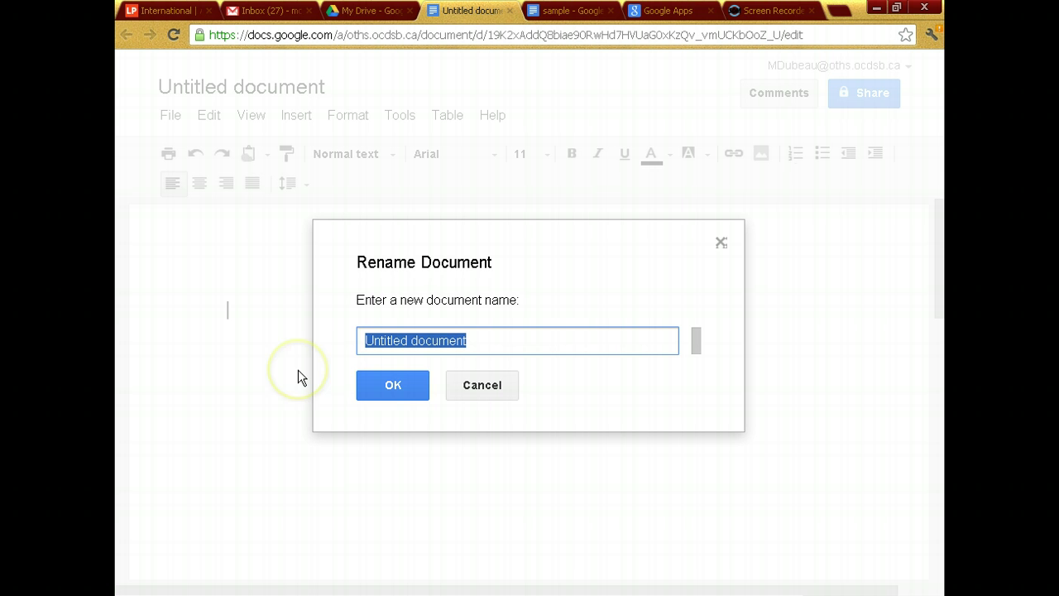
{"action": "left_click", "coordinate": [326, 367]}
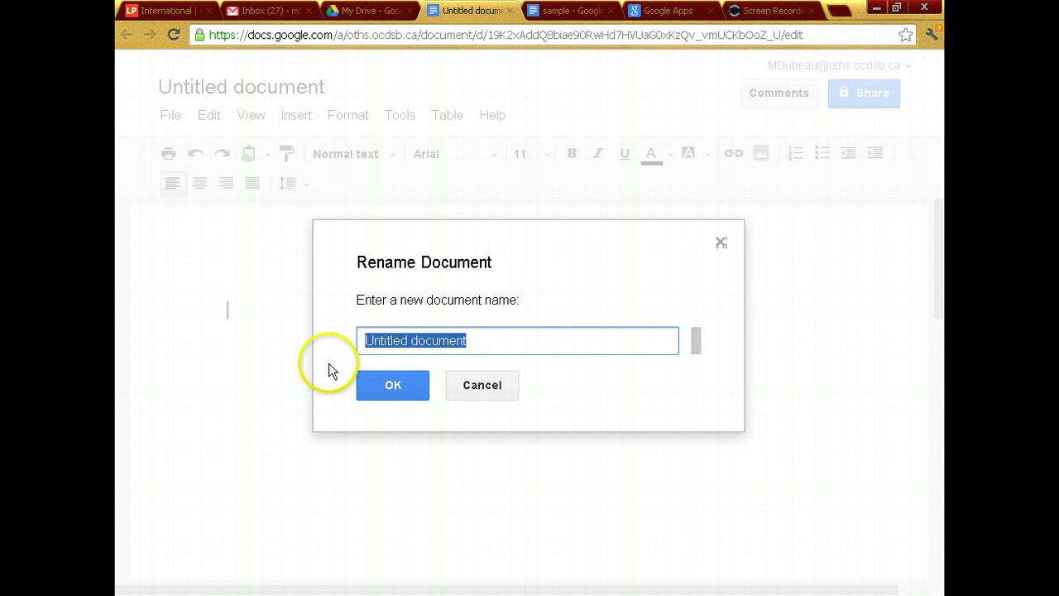
{"action": "left_click", "coordinate": [379, 340]}
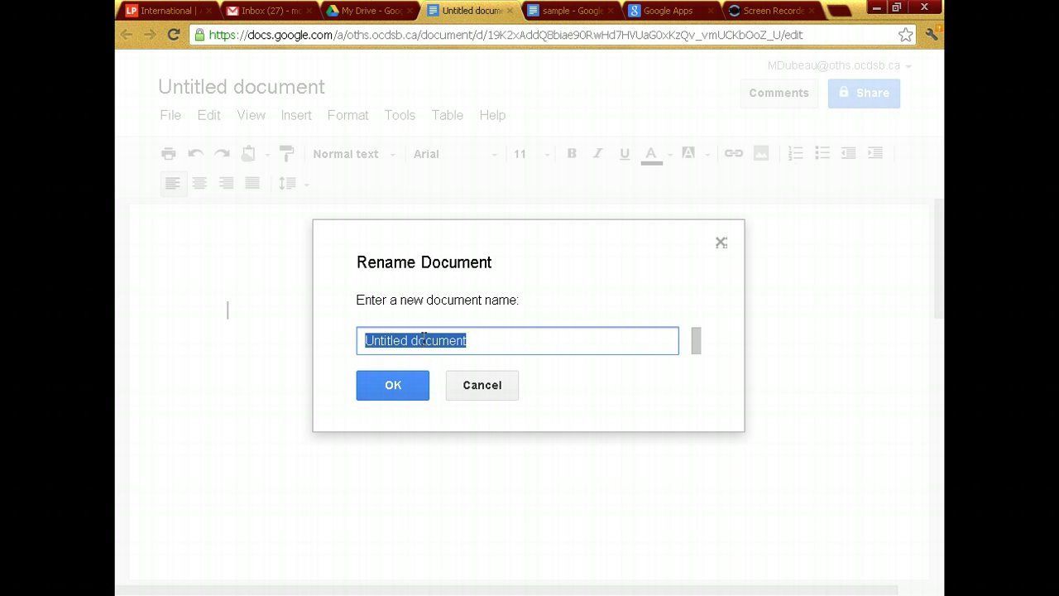
{"action": "type", "text": "What is your"}
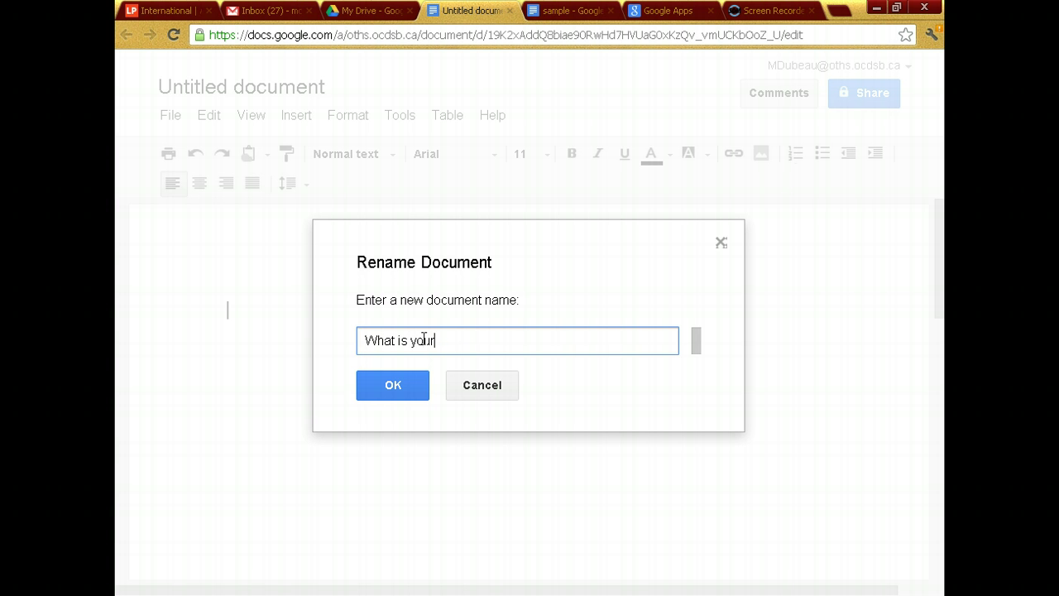
{"action": "type", "text": " Name"}
{"action": "left_click", "coordinate": [414, 336]}
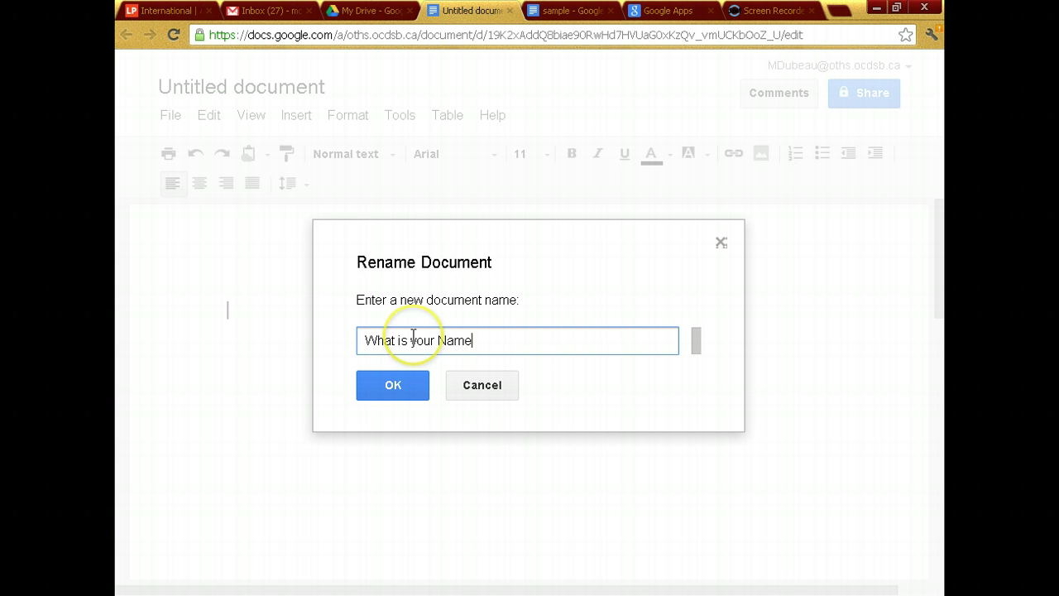
{"action": "type", "text": "?"}
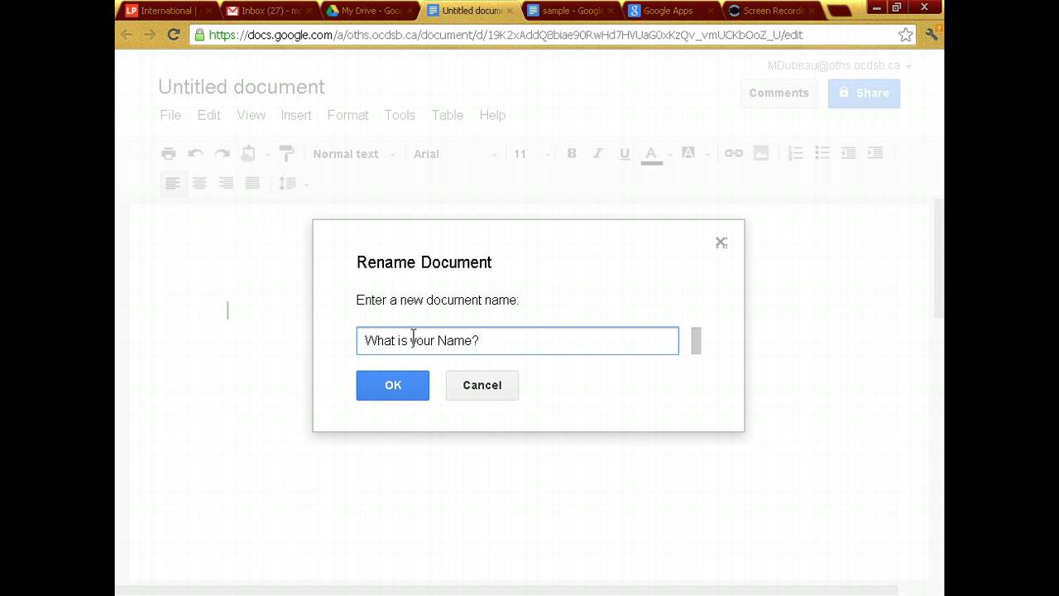
{"action": "left_click", "coordinate": [395, 385]}
{"action": "left_click", "coordinate": [392, 388]}
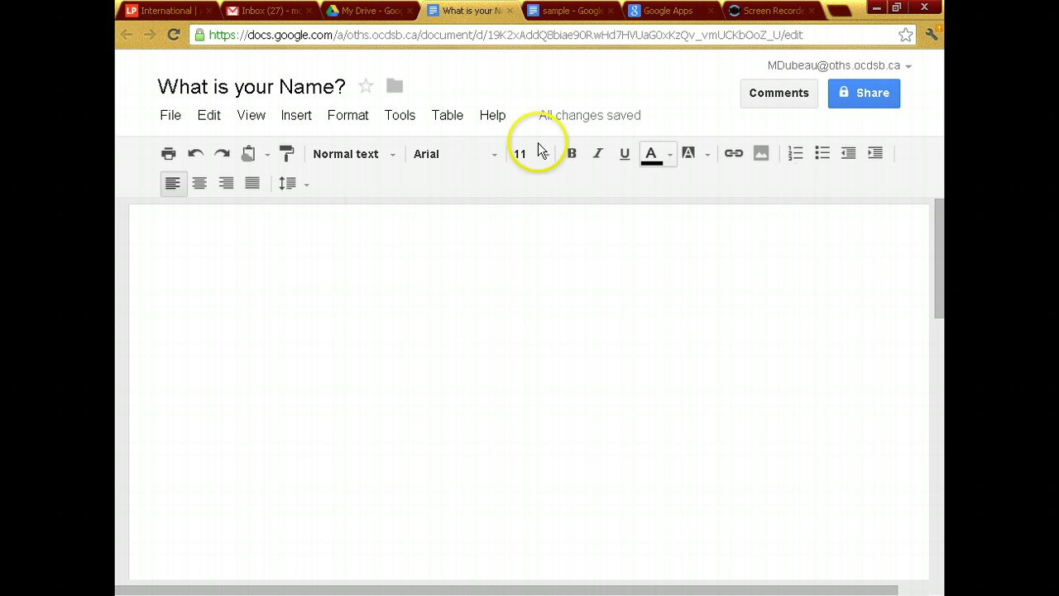
Insert a one-column table of about eight rows from the Table menu's size picker
{"action": "left_click", "coordinate": [447, 116]}
{"action": "left_click", "coordinate": [471, 150]}
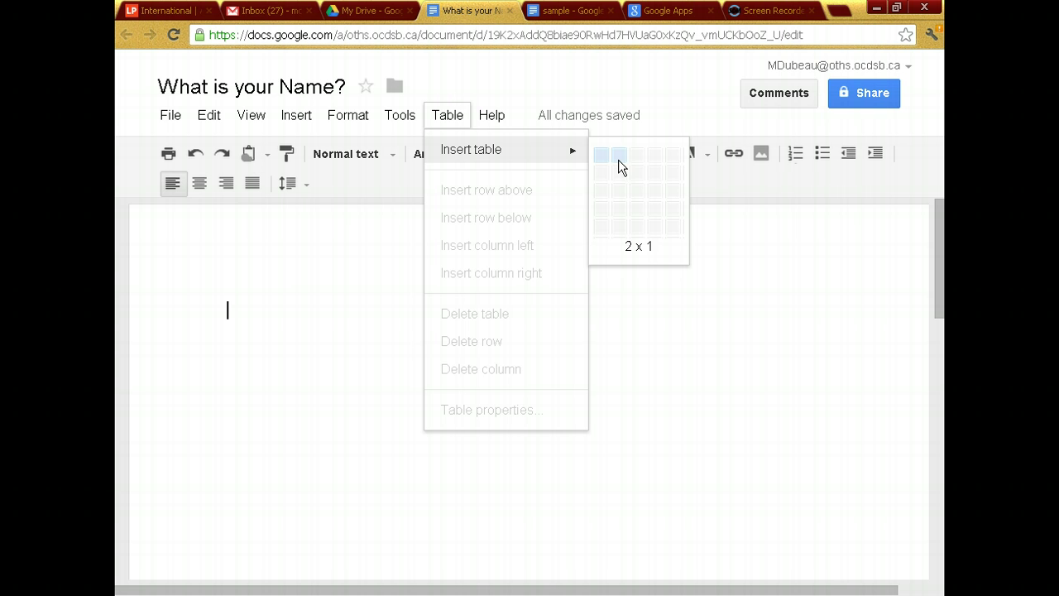
{"action": "left_click_drag", "start_coordinate": [618, 160], "coordinate": [601, 376]}
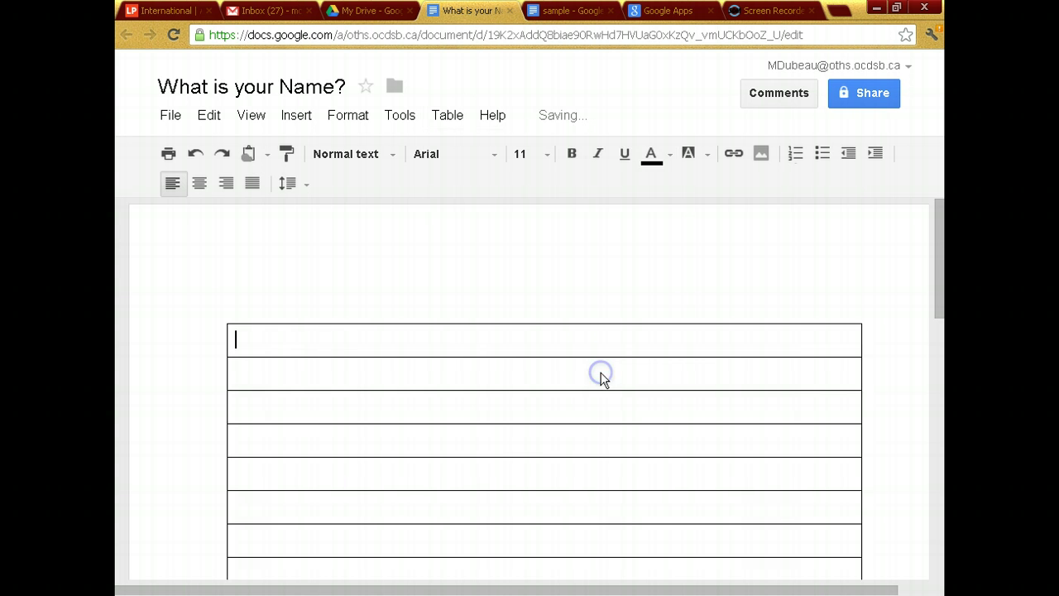
Share the document with the btt1 class group with Can edit access, then close Sharing settings
{"action": "left_click", "coordinate": [884, 99]}
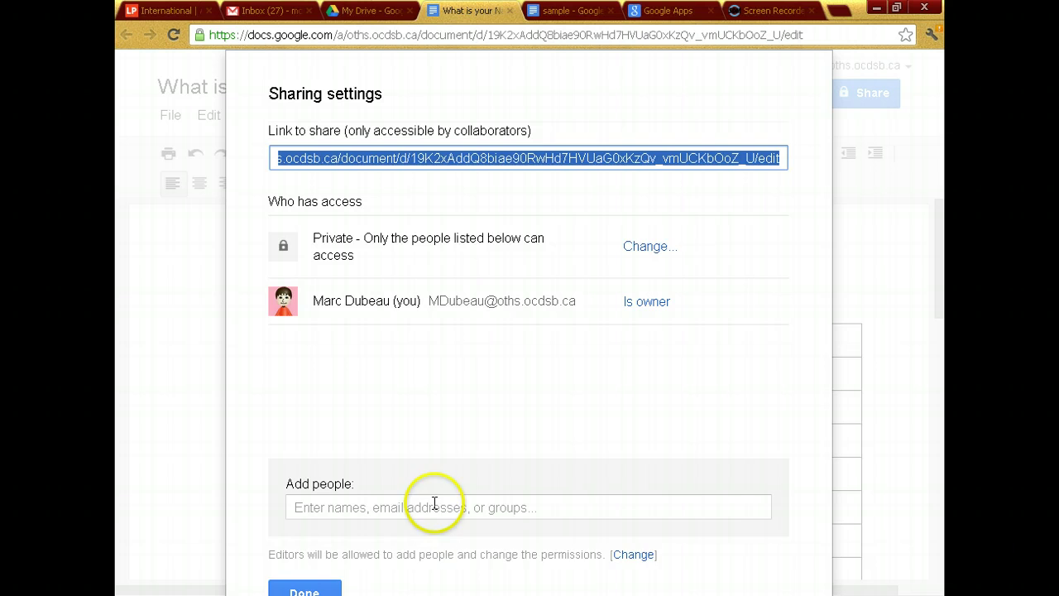
{"action": "left_click", "coordinate": [431, 502]}
{"action": "type", "text": "btt"}
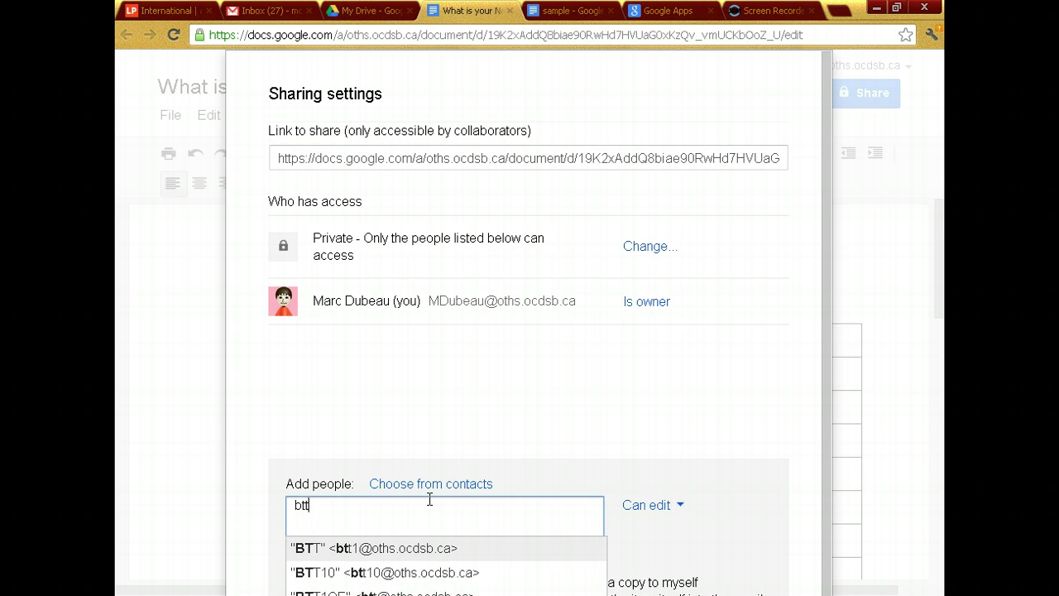
{"action": "type", "text": "1"}
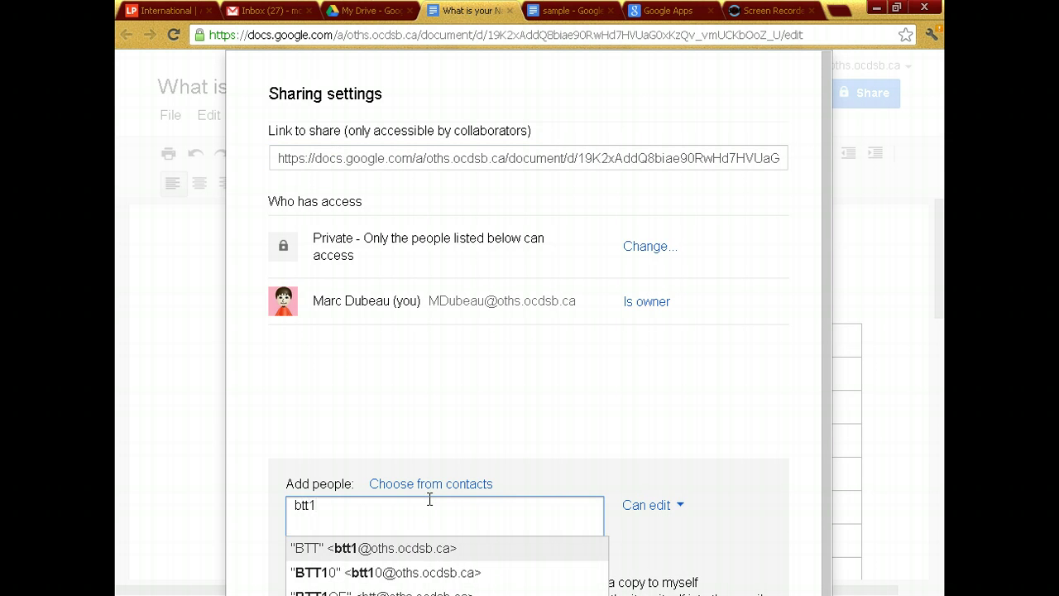
{"action": "left_click", "coordinate": [437, 549]}
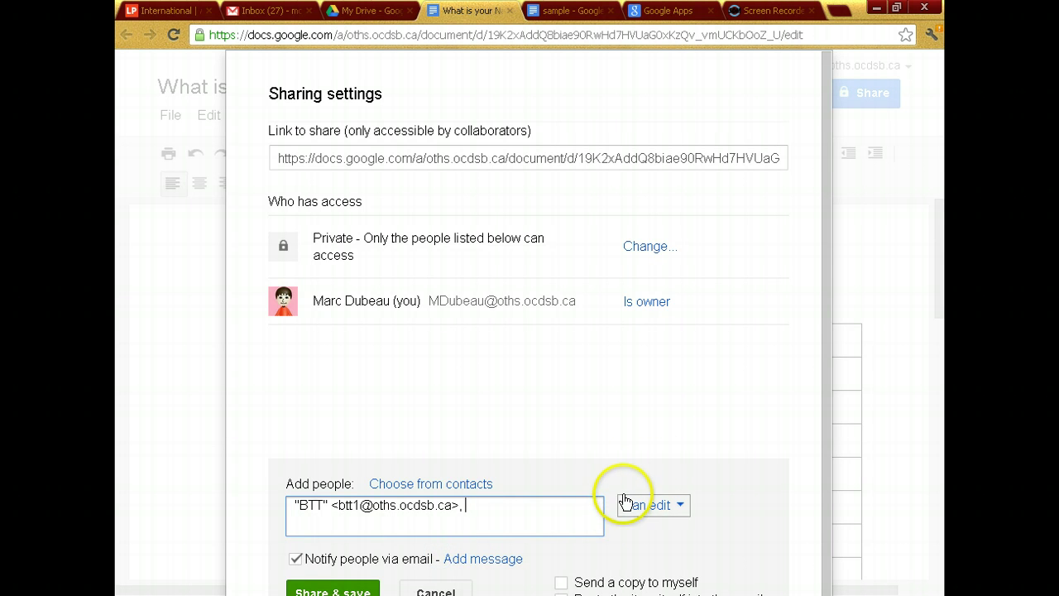
{"action": "key", "text": "ctrl+plus"}
{"action": "key", "text": "ctrl+plus"}
{"action": "key", "text": "ctrl+plus"}
{"action": "scroll", "coordinate": [623, 500], "scroll_direction": "down", "scroll_amount": 3}
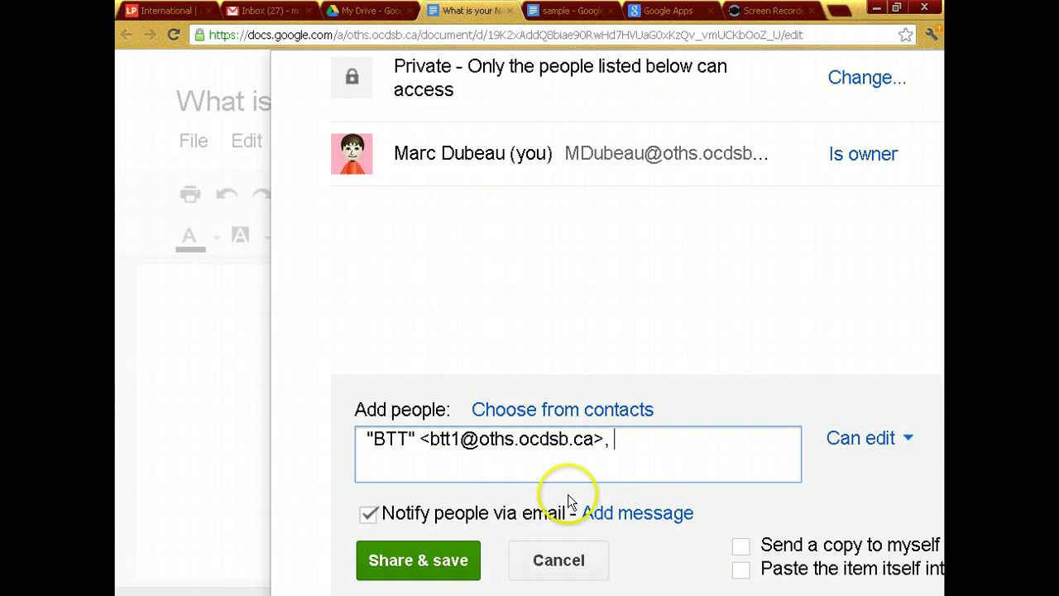
{"action": "left_click", "coordinate": [438, 562]}
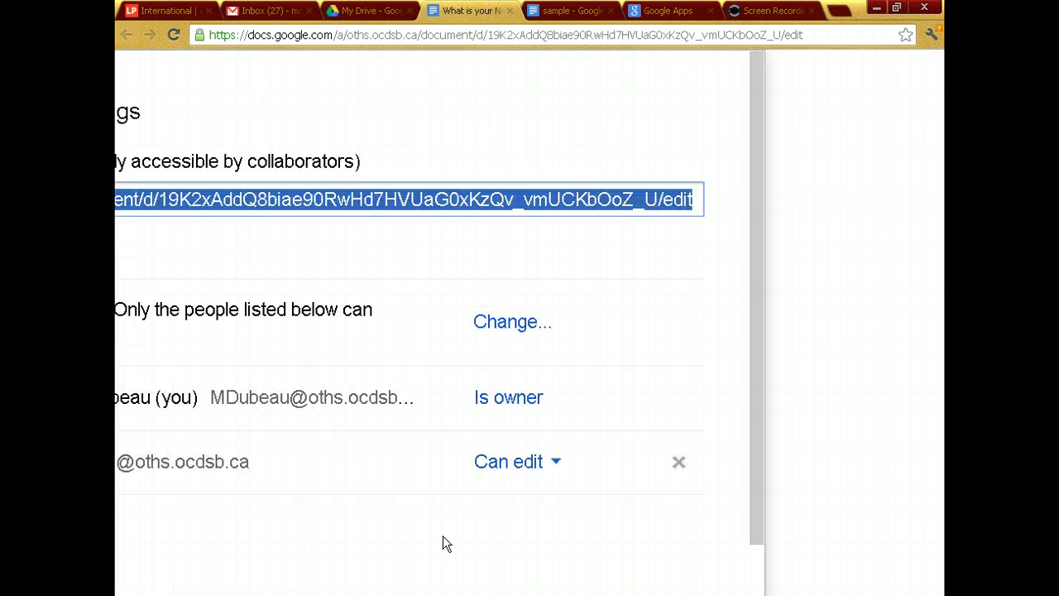
{"action": "scroll", "coordinate": [443, 534], "scroll_direction": "down", "scroll_amount": 2}
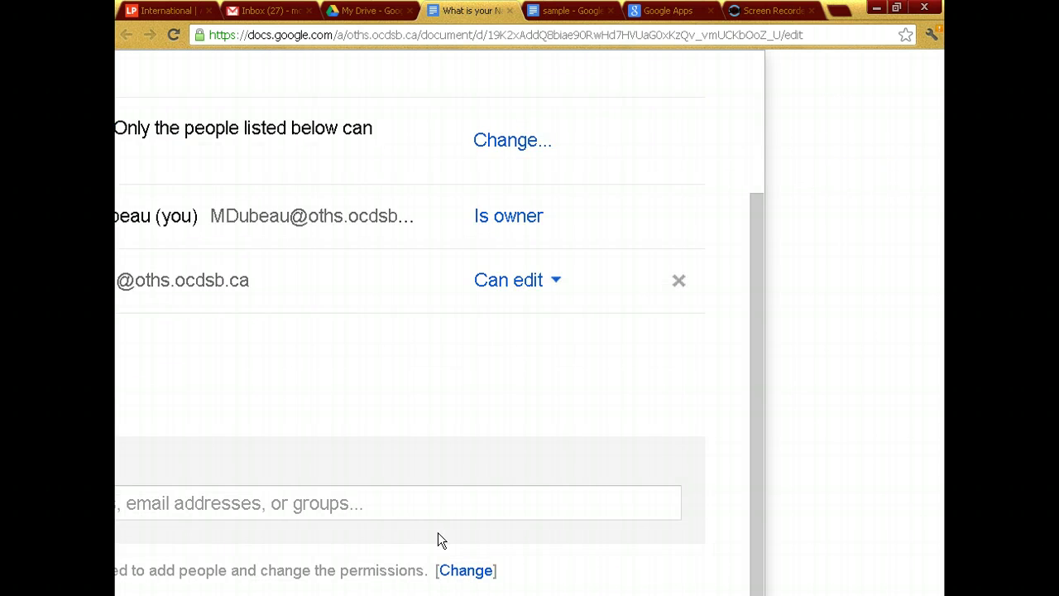
{"action": "left_click", "coordinate": [405, 438]}
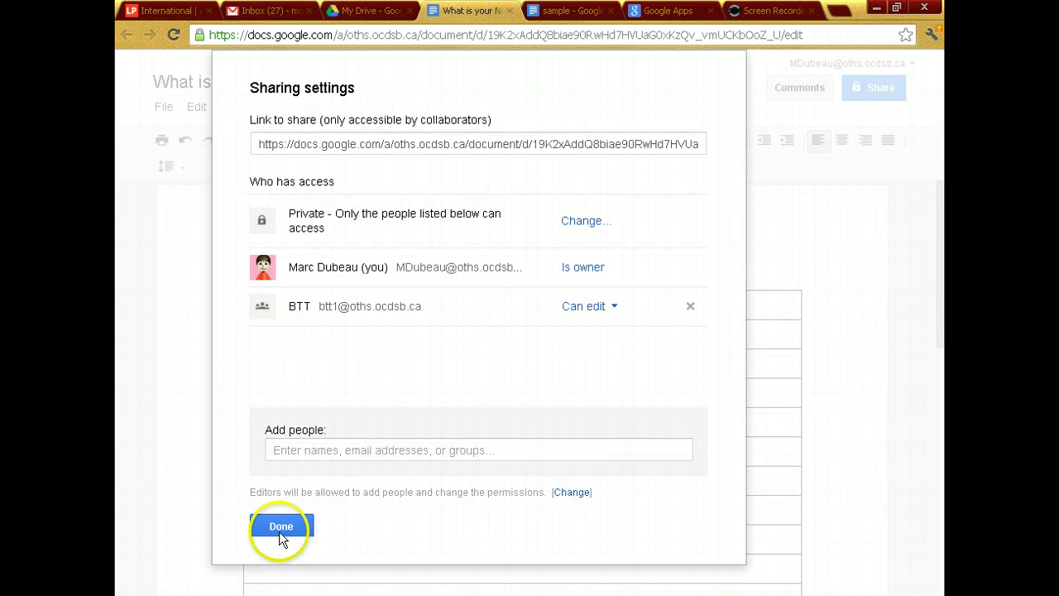
{"action": "left_click", "coordinate": [280, 529]}
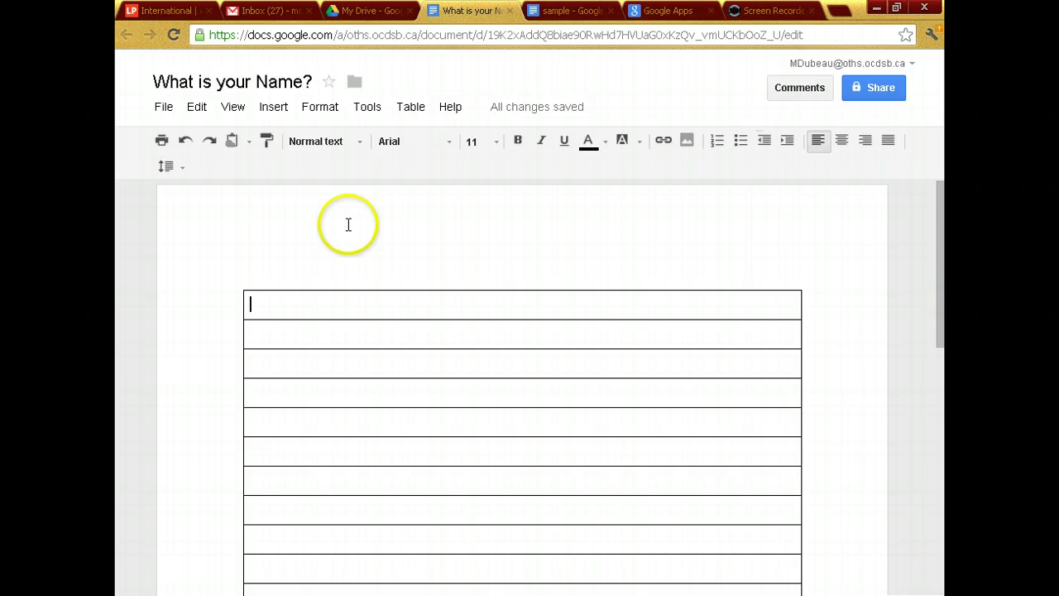
Confirm 'What is your Name?' appears as shared in My Drive, then return to the document
{"action": "left_click", "coordinate": [346, 10]}
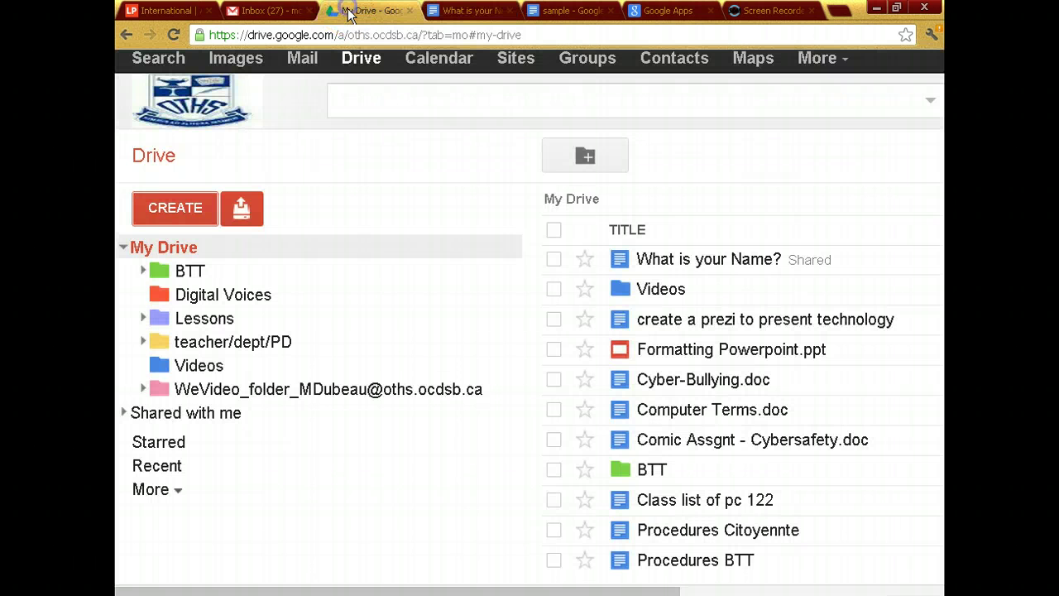
{"action": "left_click", "coordinate": [303, 67]}
{"action": "left_click", "coordinate": [305, 67]}
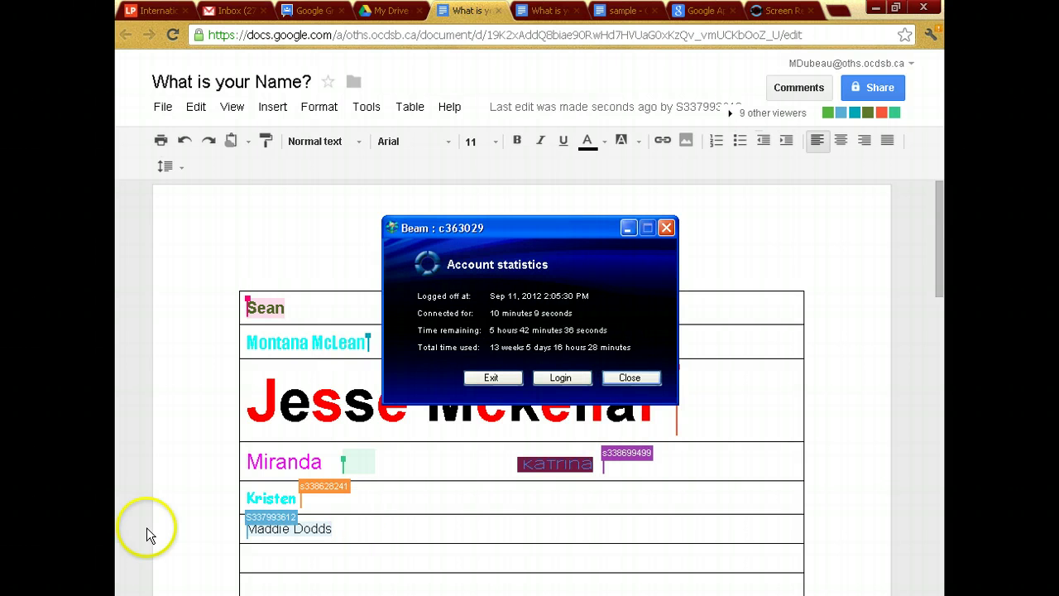
Close the Beam Account statistics pop-up to reveal the table of student names
{"action": "left_click", "coordinate": [632, 377]}
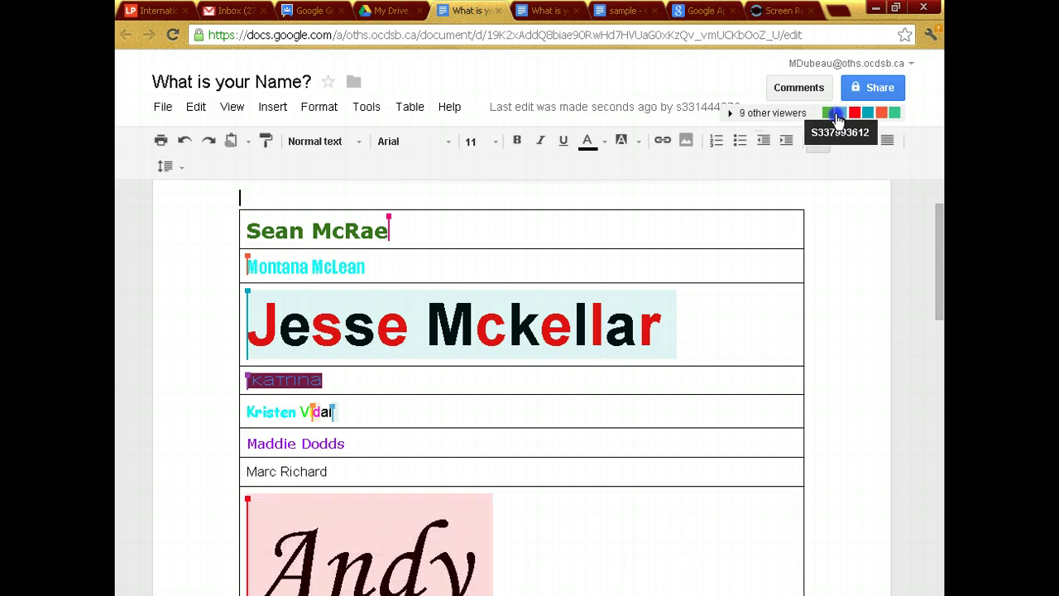
Send a greeting to a collaborator and a second short message in the document chat
{"action": "left_click", "coordinate": [836, 116]}
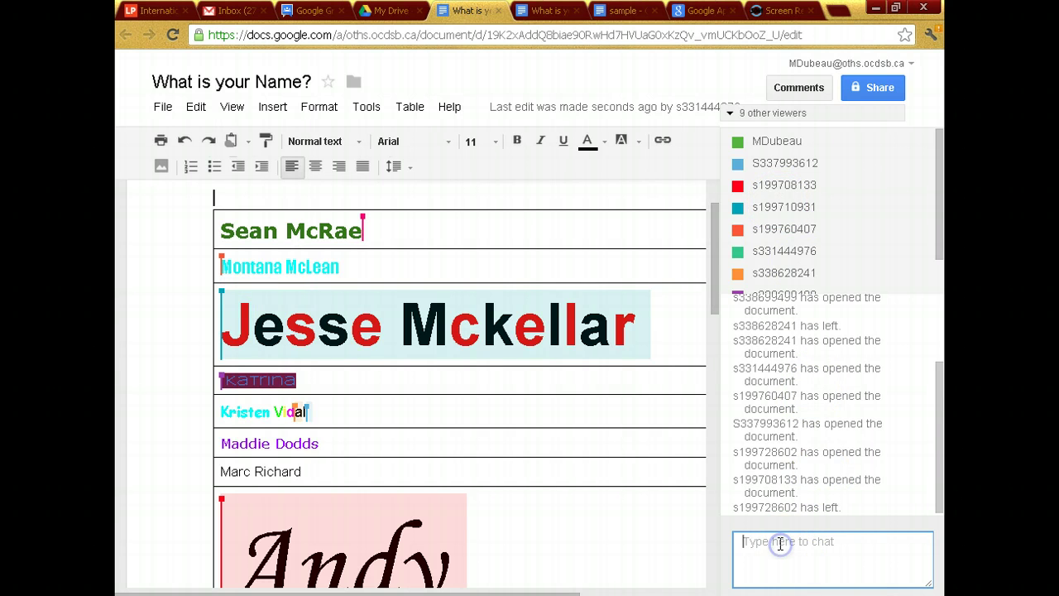
{"action": "type", "text": "Hey "}
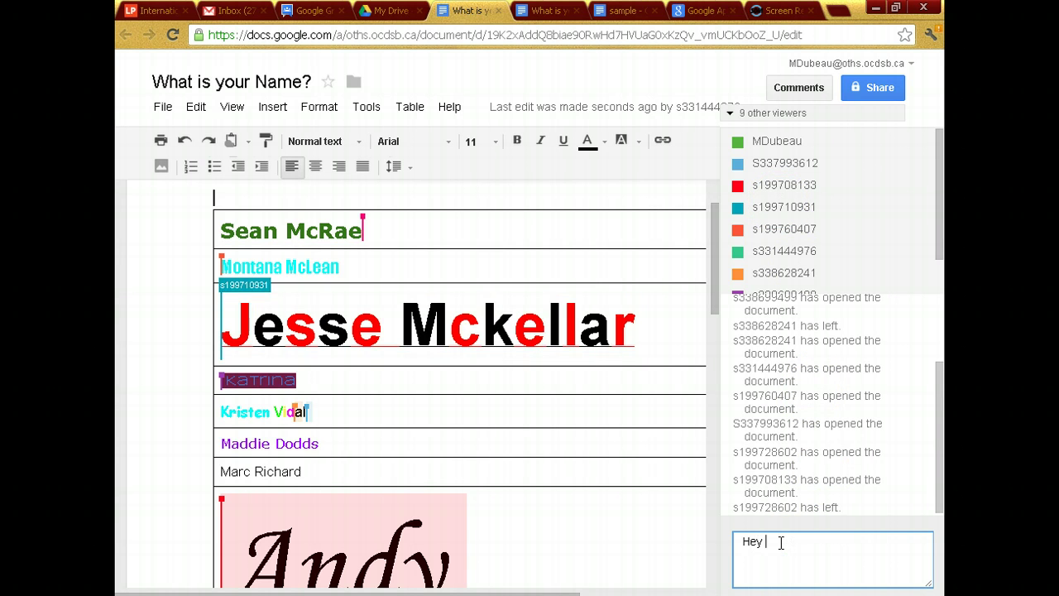
{"action": "type", "text": "Miran"}
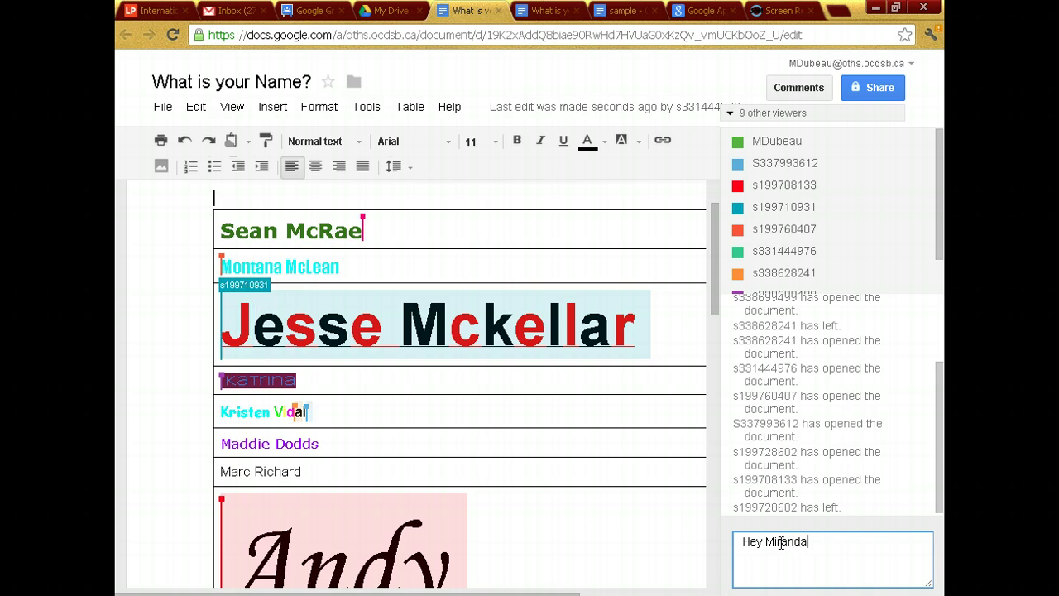
{"action": "type", "text": "da"}
{"action": "key", "text": "Return"}
{"action": "type", "text": "Can you a"}
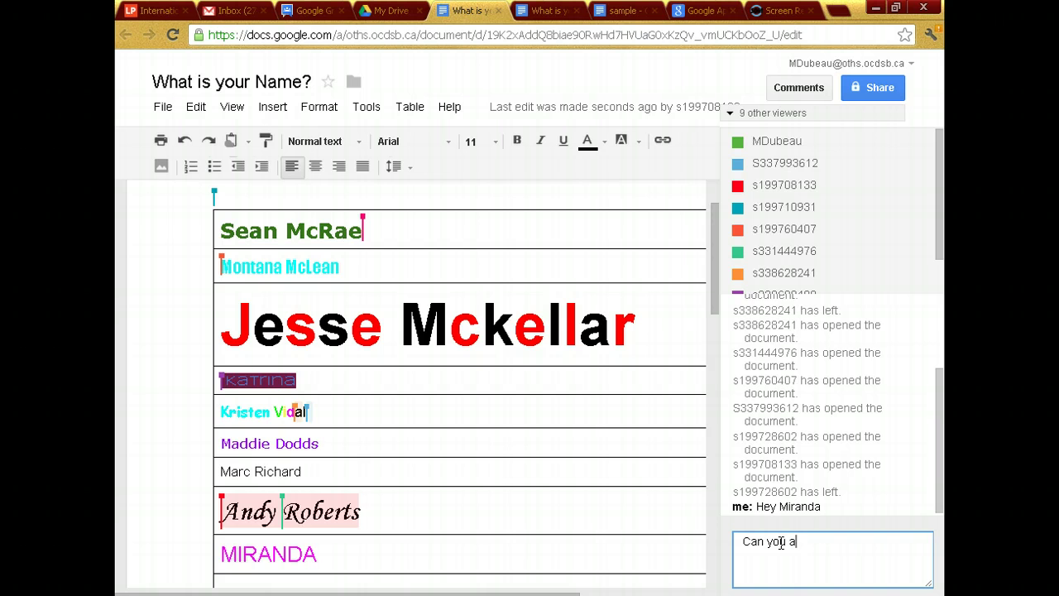
{"action": "type", "text": "ou ha"}
{"action": "key", "text": "BackSpace"}
{"action": "type", "text": "had so"}
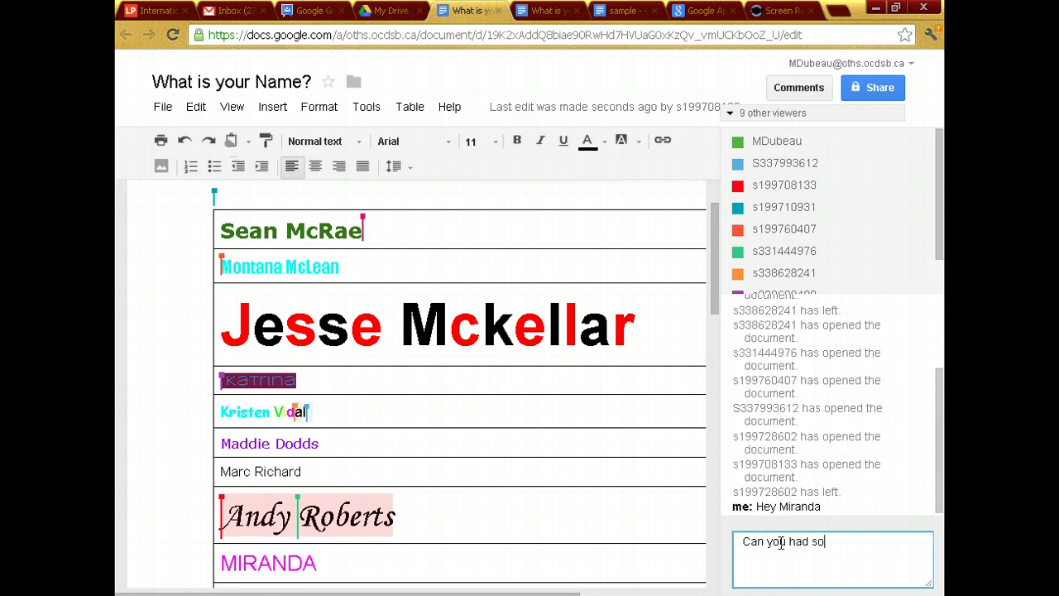
{"action": "type", "text": "lsjlsjlsjkl"}
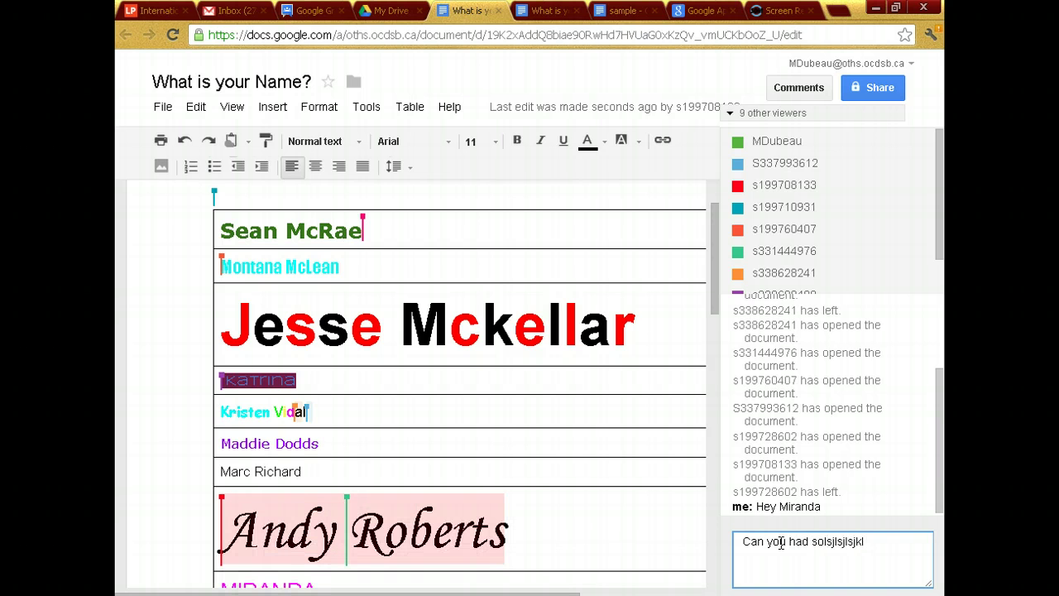
{"action": "key", "text": "Return"}
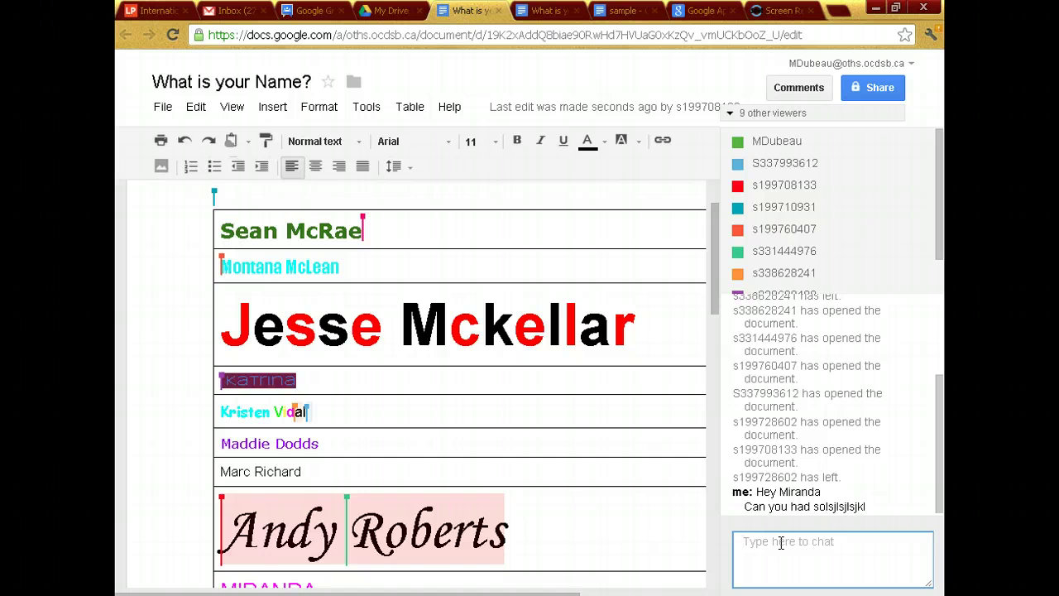
Collapse the viewers and chat panel and return to the document
{"action": "left_click", "coordinate": [780, 542]}
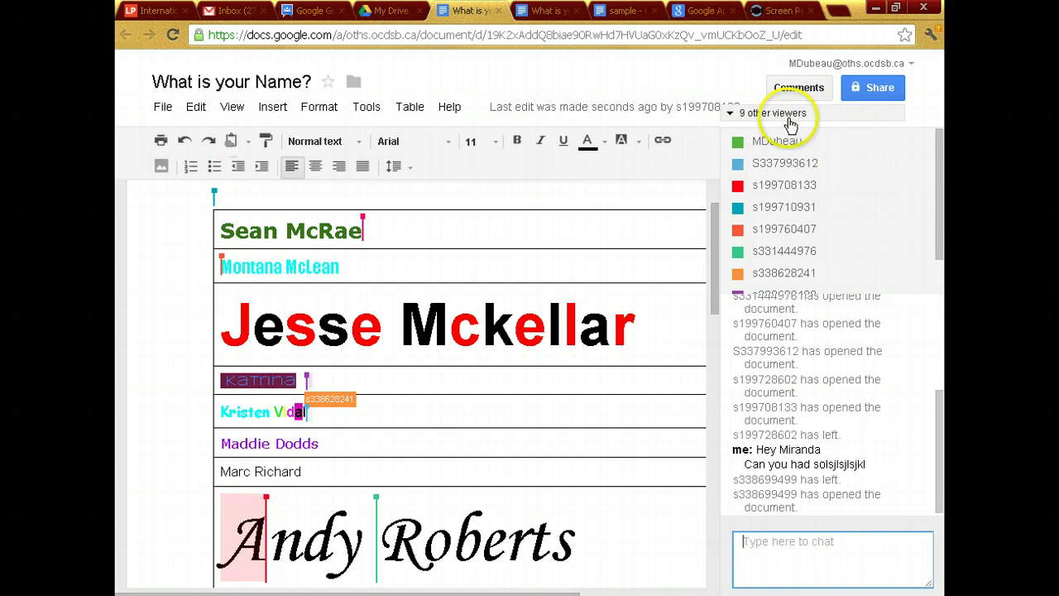
{"action": "left_click", "coordinate": [787, 116]}
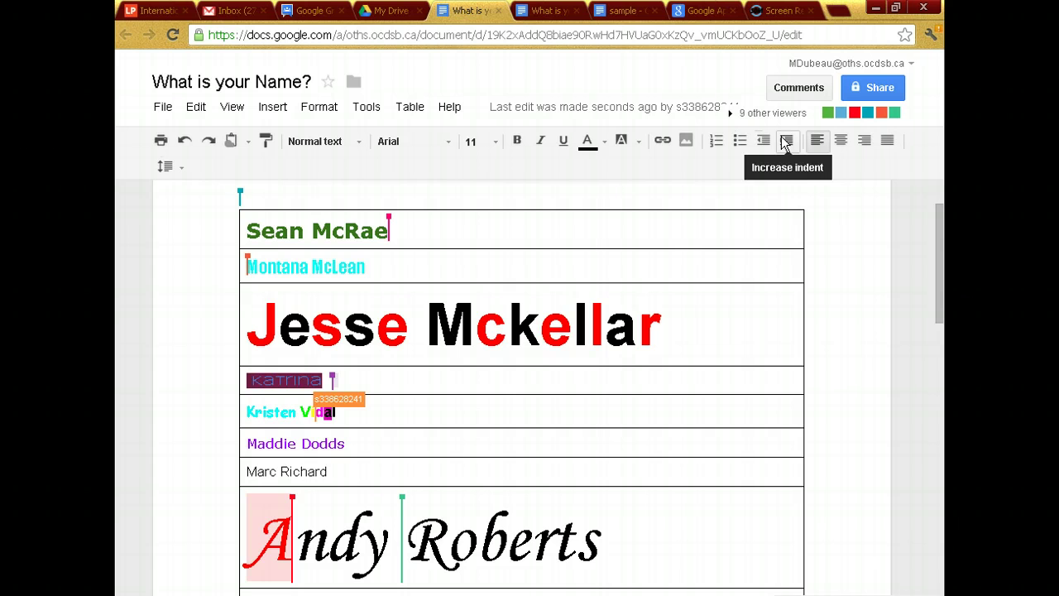
{"action": "left_click", "coordinate": [587, 285]}
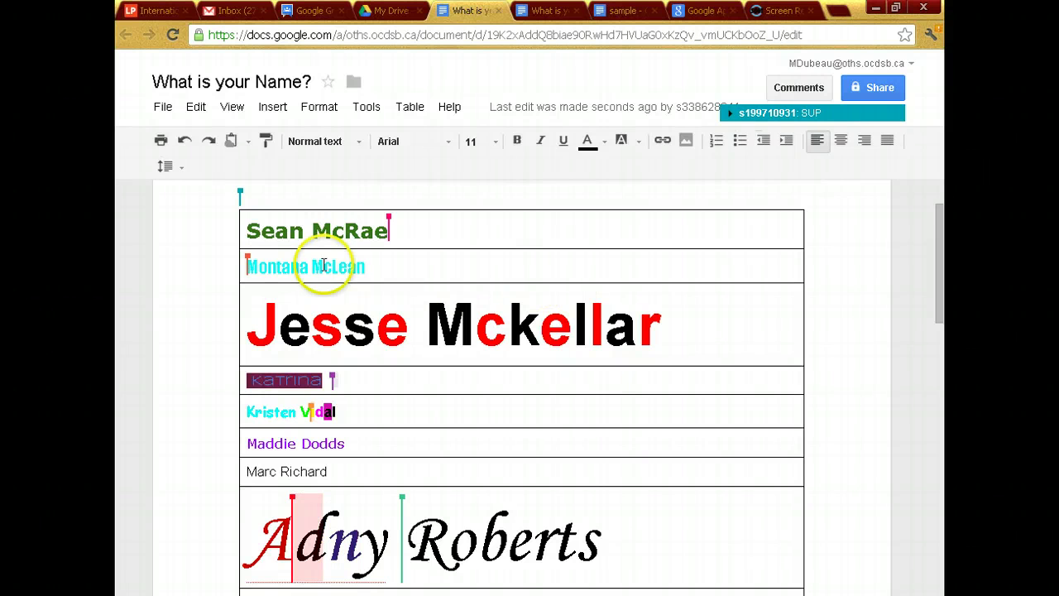
{"action": "left_click", "coordinate": [162, 107]}
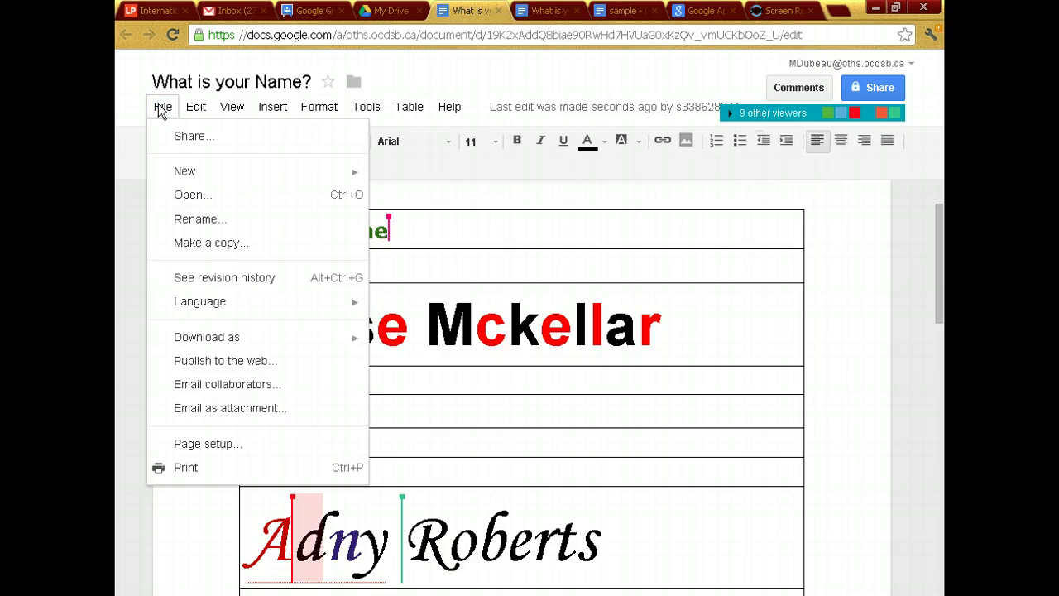
{"action": "left_click", "coordinate": [219, 278]}
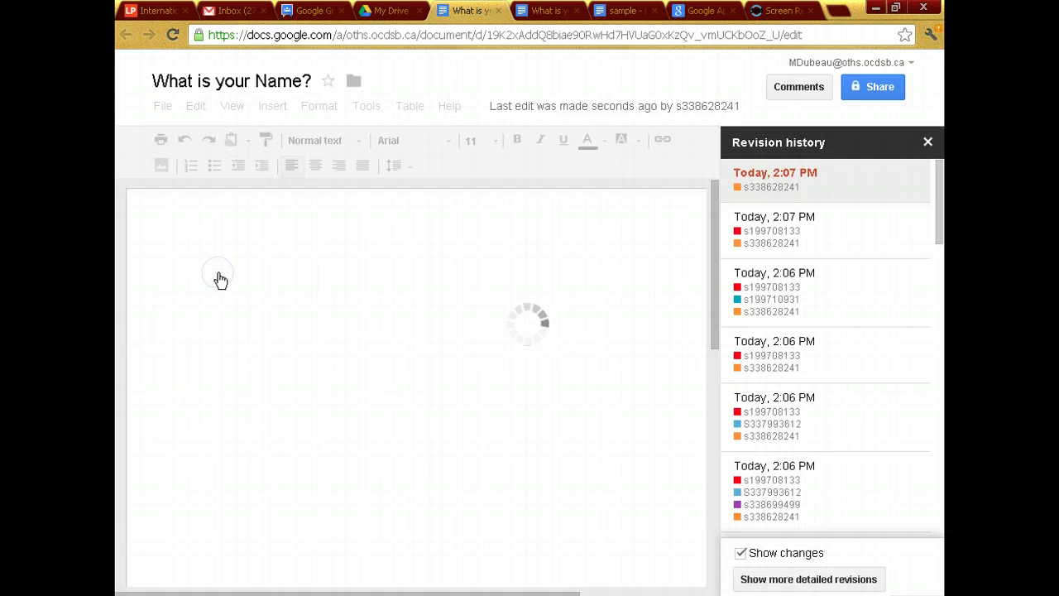
{"action": "left_click", "coordinate": [742, 415]}
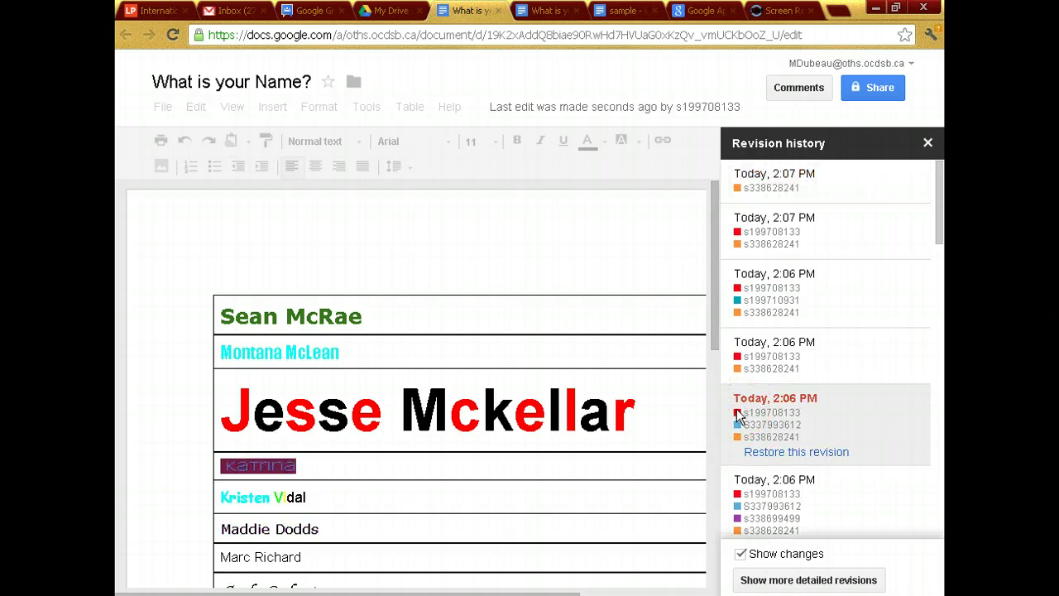
{"action": "left_click", "coordinate": [739, 417]}
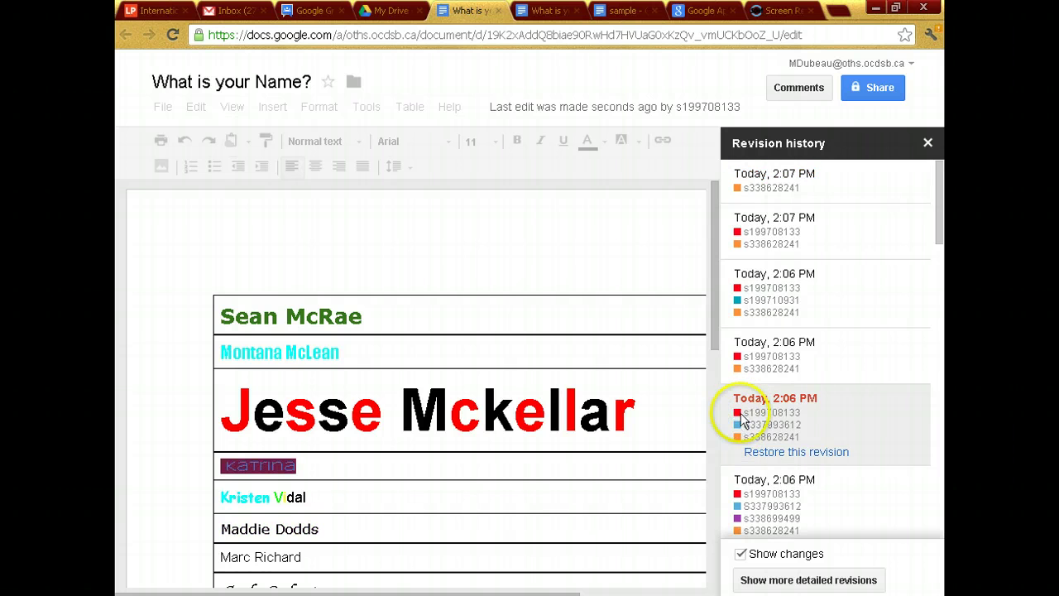
{"action": "left_click", "coordinate": [734, 313]}
{"action": "scroll", "coordinate": [735, 331], "scroll_direction": "down", "scroll_amount": 3}
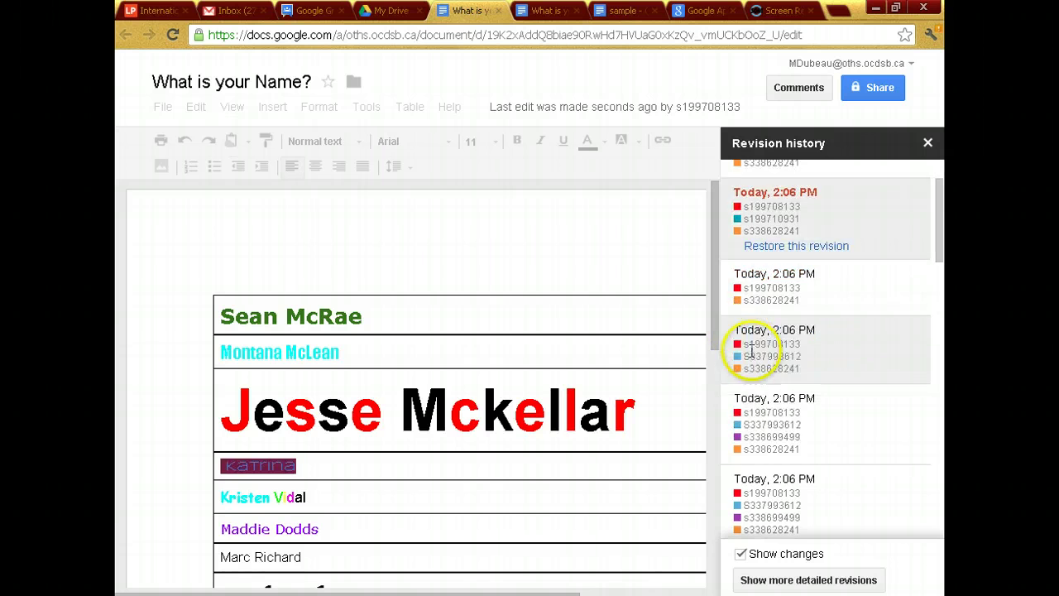
{"action": "left_click", "coordinate": [494, 395]}
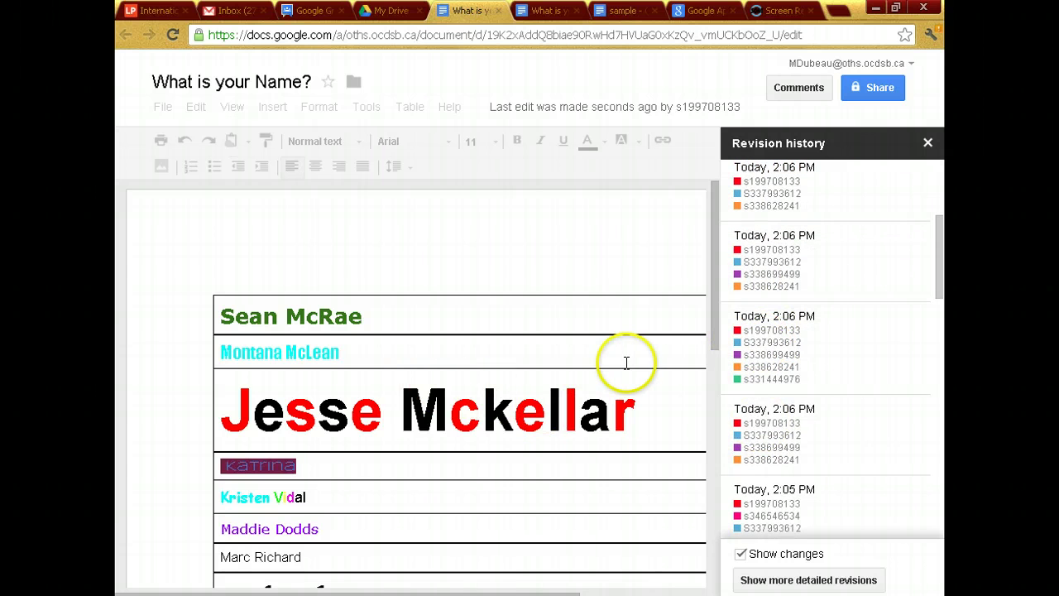
{"action": "left_click", "coordinate": [927, 145]}
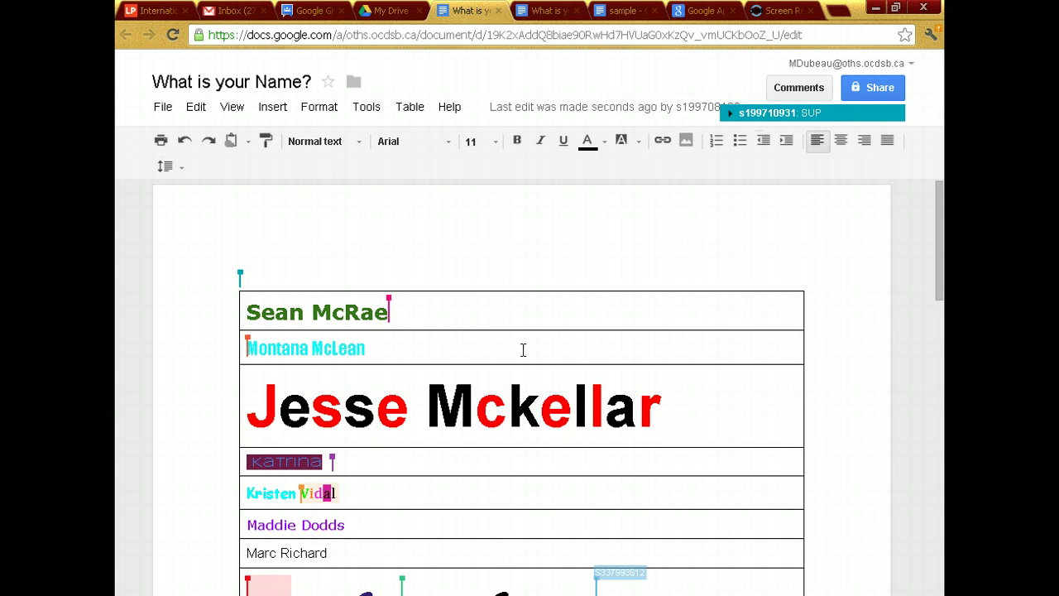
{"action": "left_click", "coordinate": [529, 319]}
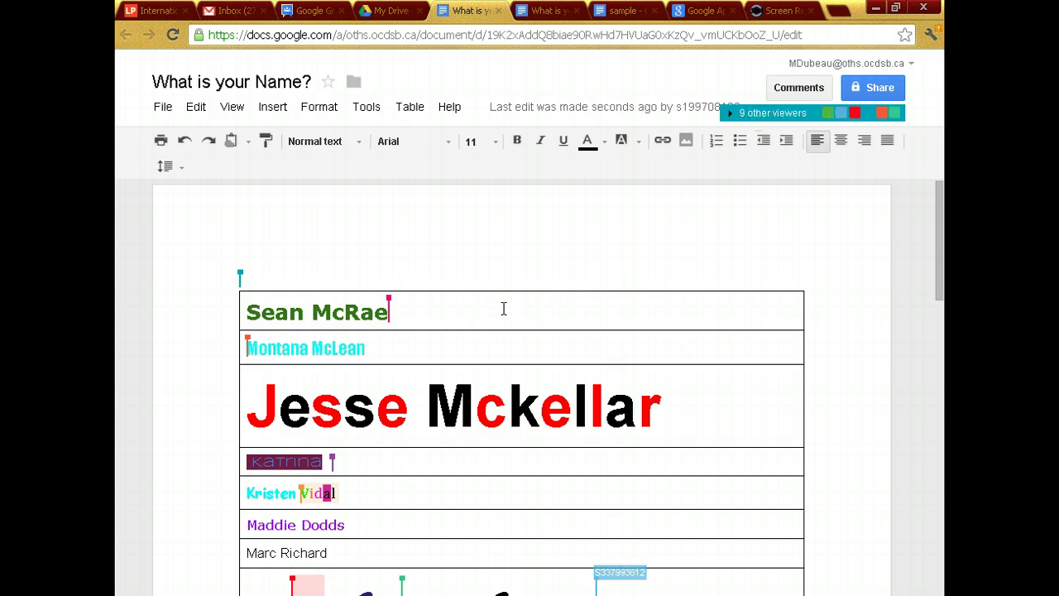
{"action": "left_click", "coordinate": [160, 107]}
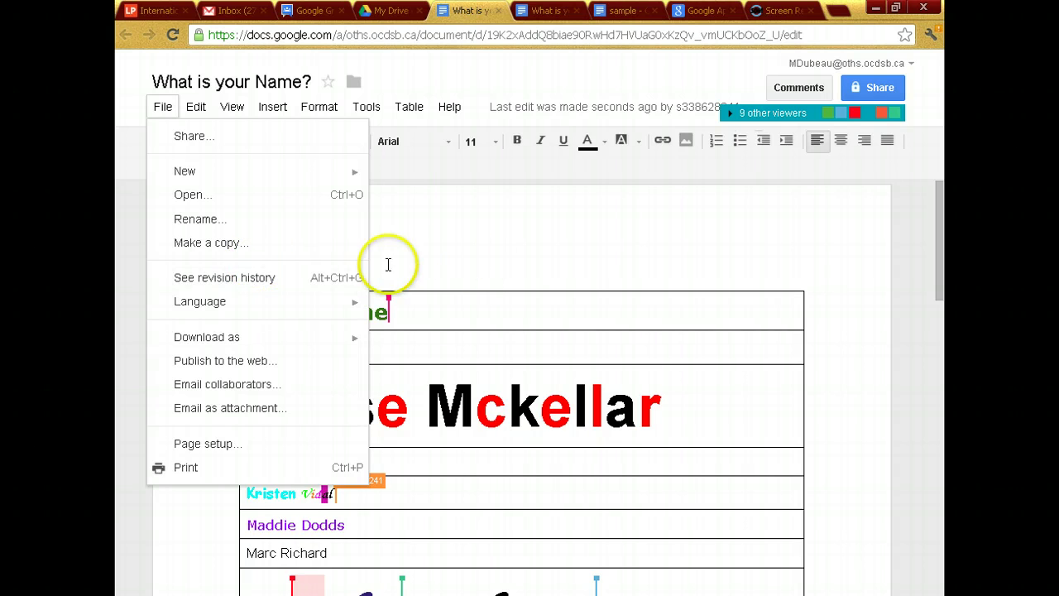
{"action": "left_click", "coordinate": [271, 279]}
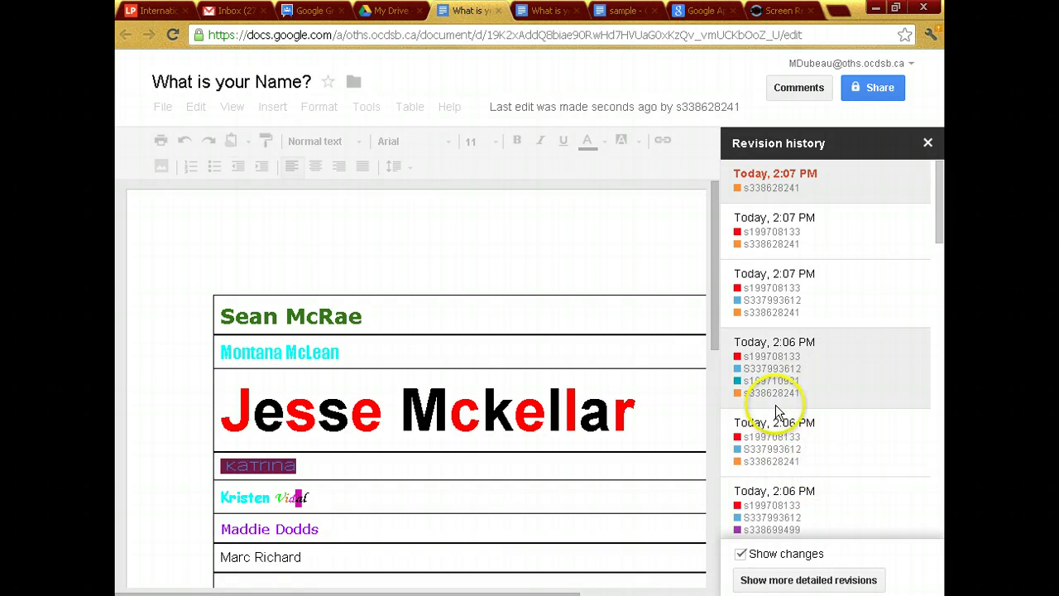
{"action": "scroll", "coordinate": [778, 414], "scroll_direction": "down", "scroll_amount": 2}
{"action": "scroll", "coordinate": [777, 413], "scroll_direction": "down", "scroll_amount": 2}
{"action": "left_click", "coordinate": [770, 438]}
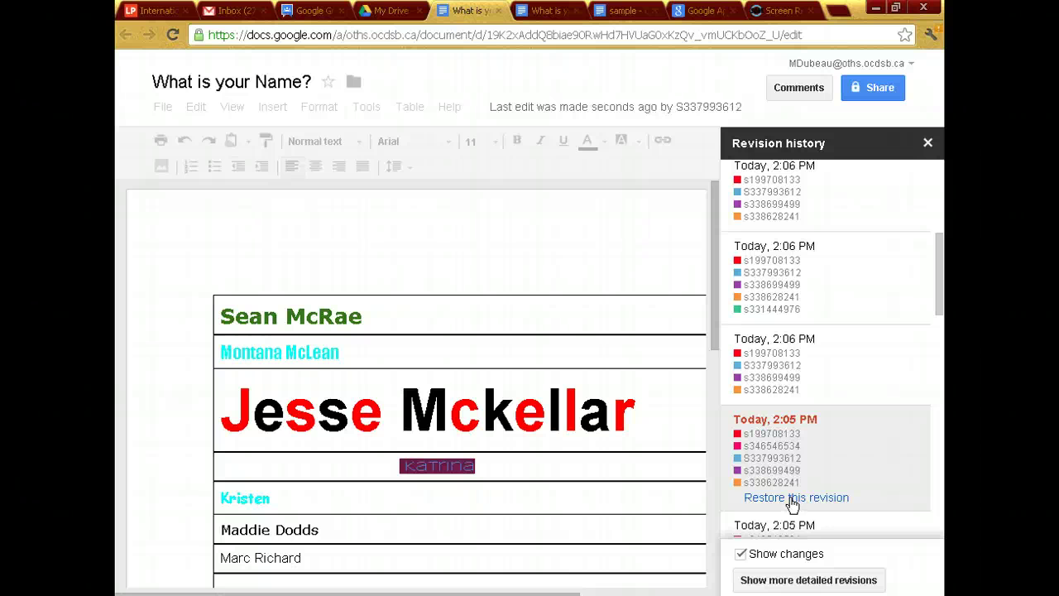
{"action": "left_click", "coordinate": [931, 144]}
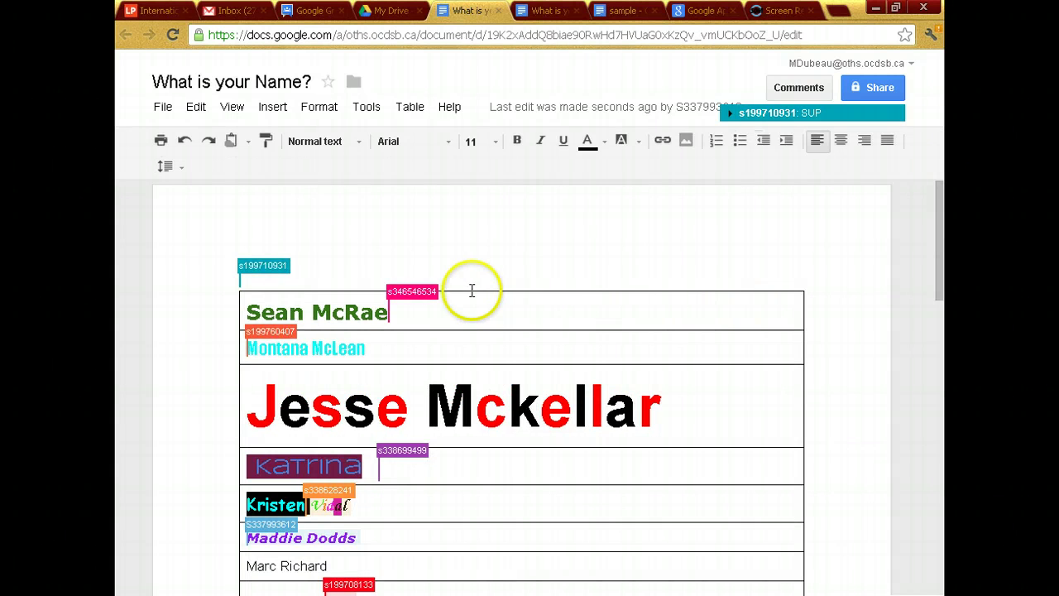